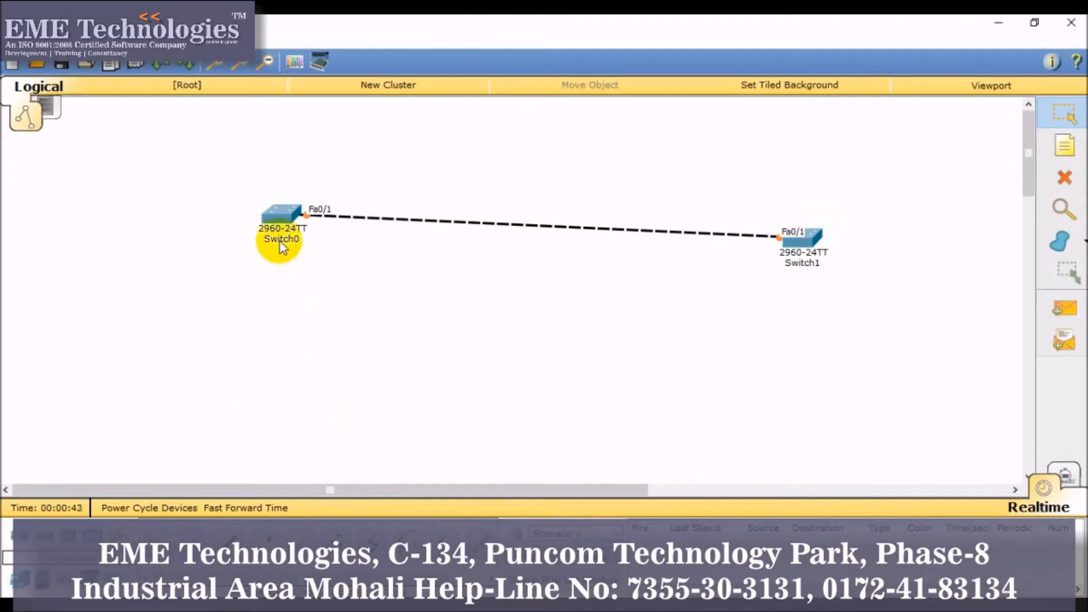
Open the command-line interface of Switch0 and enter privileged EXEC mode with en
{"action": "left_click", "coordinate": [276, 213]}
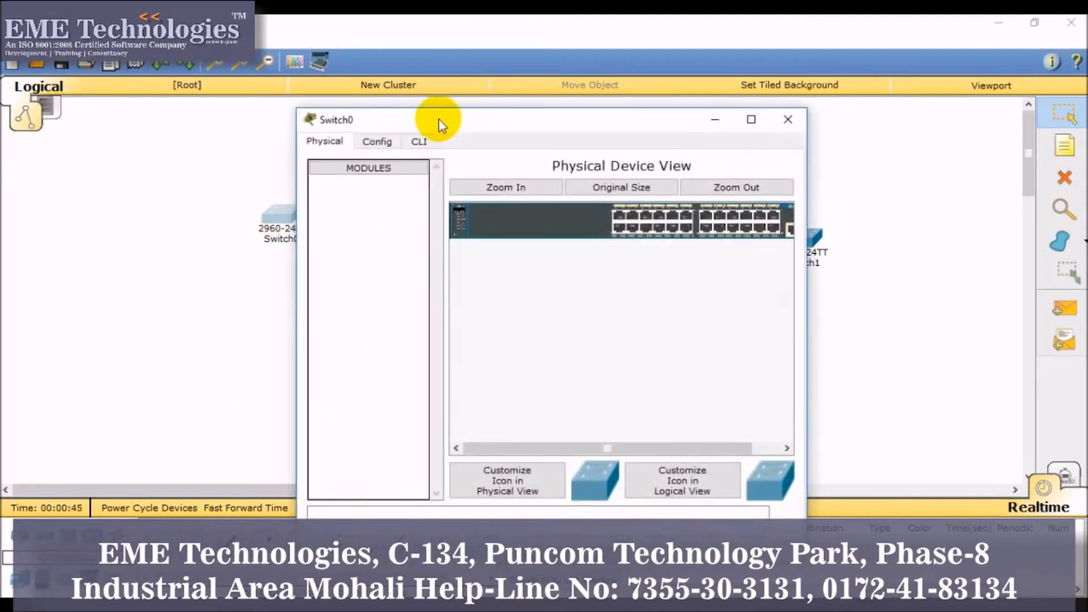
{"action": "left_click_drag", "start_coordinate": [438, 116], "coordinate": [600, 96]}
{"action": "left_click", "coordinate": [581, 116]}
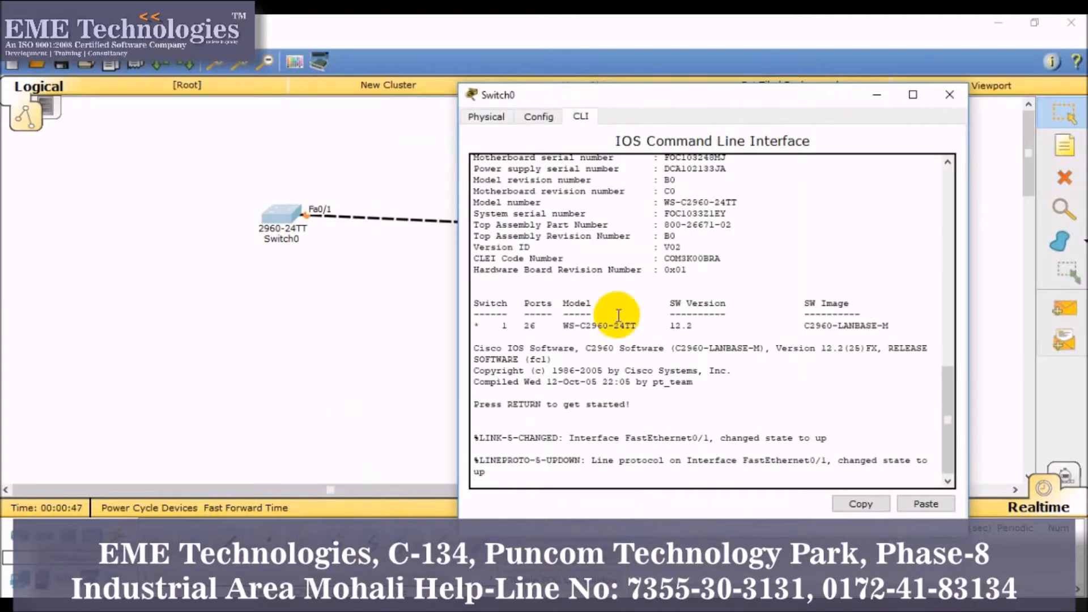
{"action": "key", "text": "Return"}
{"action": "key", "text": "Return"}
{"action": "key", "text": "Return"}
{"action": "key", "text": "Return"}
{"action": "type", "text": "en"}
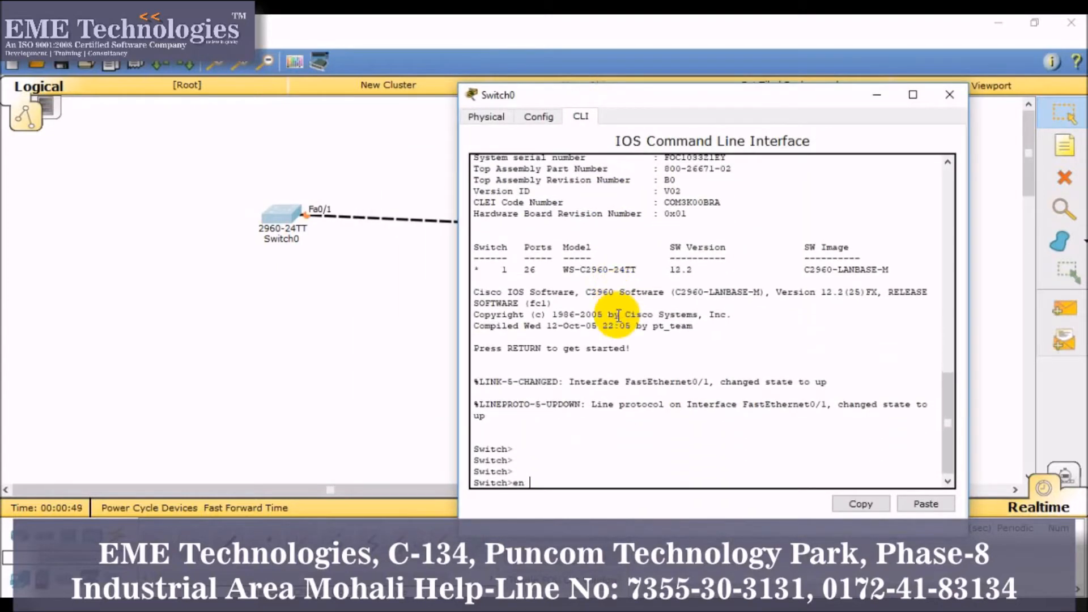
{"action": "key", "text": "Return"}
{"action": "key", "text": "Return"}
{"action": "key", "text": "Return"}
{"action": "key", "text": "Return"}
{"action": "key", "text": "Return"}
Enter global configuration mode on Switch0 with conf, accepting the terminal default
{"action": "type", "text": "conf"}
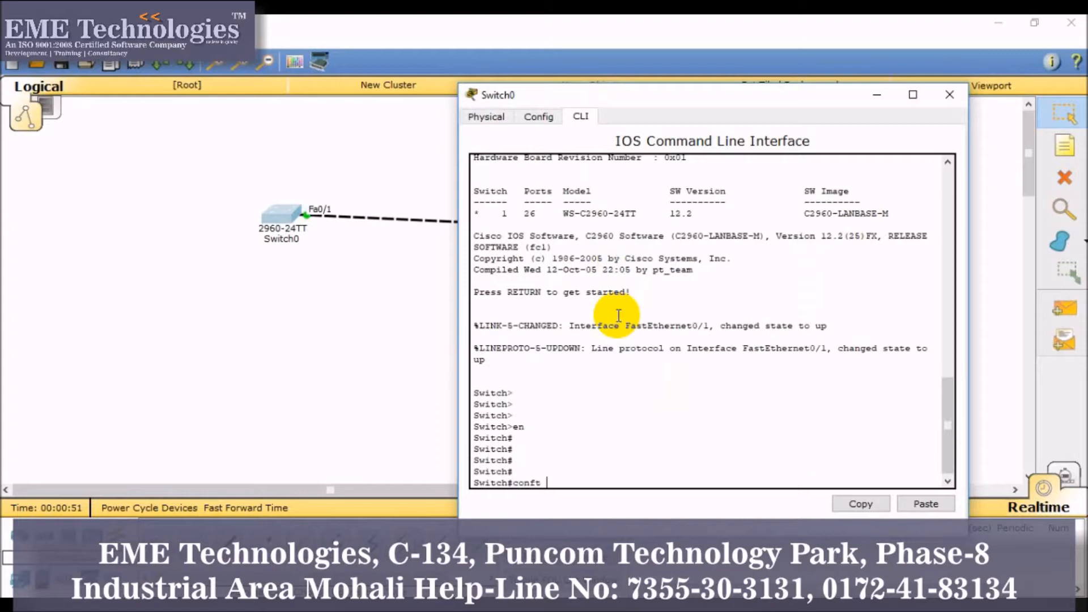
{"action": "key", "text": "Return"}
{"action": "key", "text": "Return"}
{"action": "key", "text": "Return"}
{"action": "key", "text": "Return"}
{"action": "key", "text": "Return"}
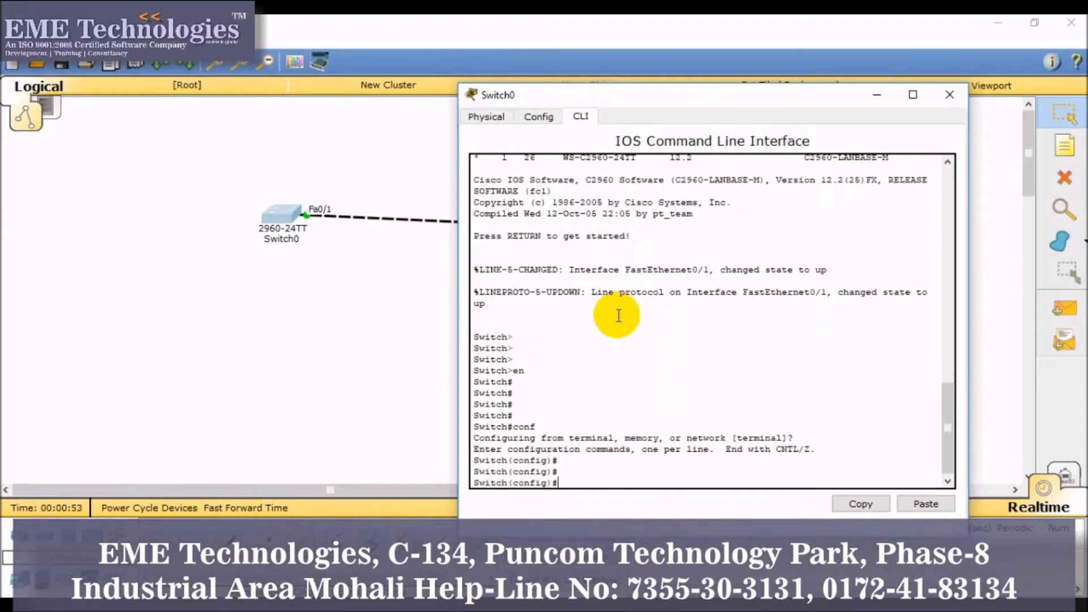
Create VLAN 10 on Switch0 and name it A
{"action": "type", "text": "vlan 10"}
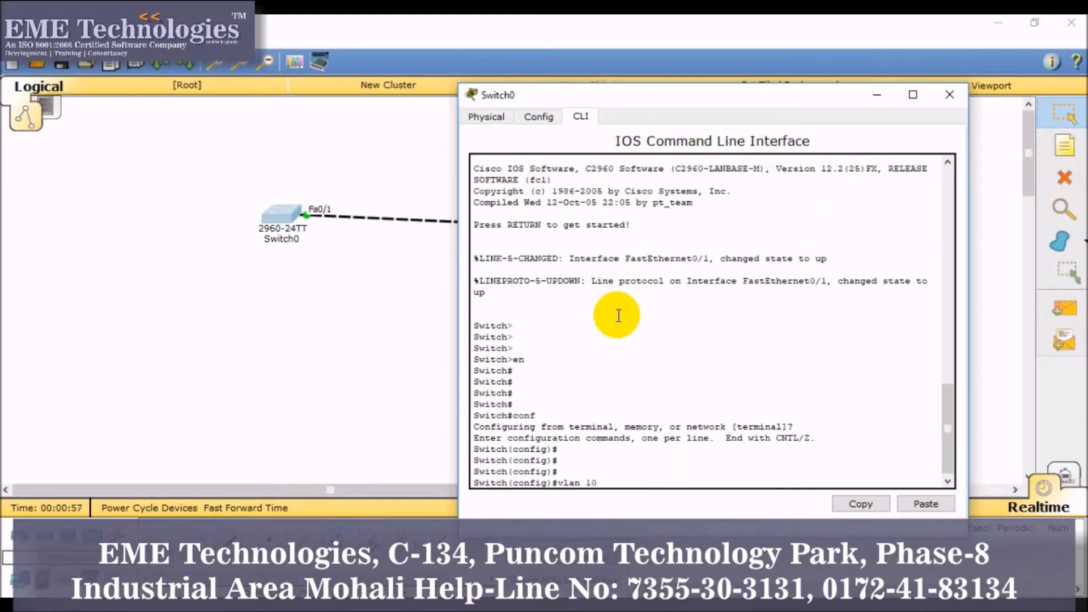
{"action": "key", "text": "Return"}
{"action": "key", "text": "Return"}
{"action": "key", "text": "Return"}
{"action": "type", "text": "name A"}
{"action": "key", "text": "Return"}
{"action": "key", "text": "Return"}
{"action": "key", "text": "Return"}
Create VLAN 20 on Switch0 and name it B
{"action": "type", "text": "vlan 20"}
{"action": "key", "text": "Return"}
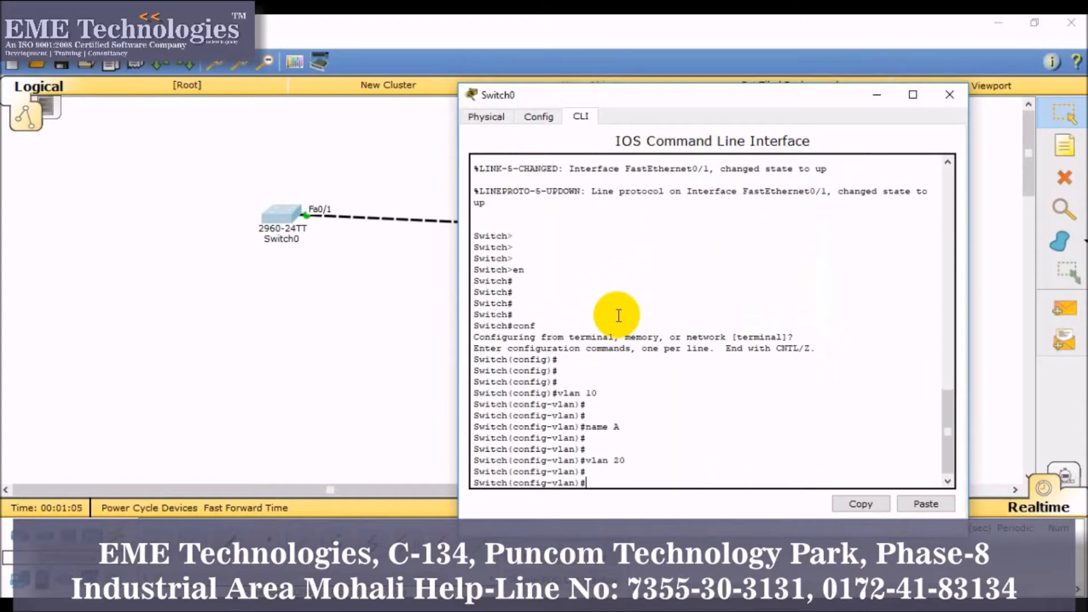
{"action": "type", "text": "name B"}
{"action": "key", "text": "Return"}
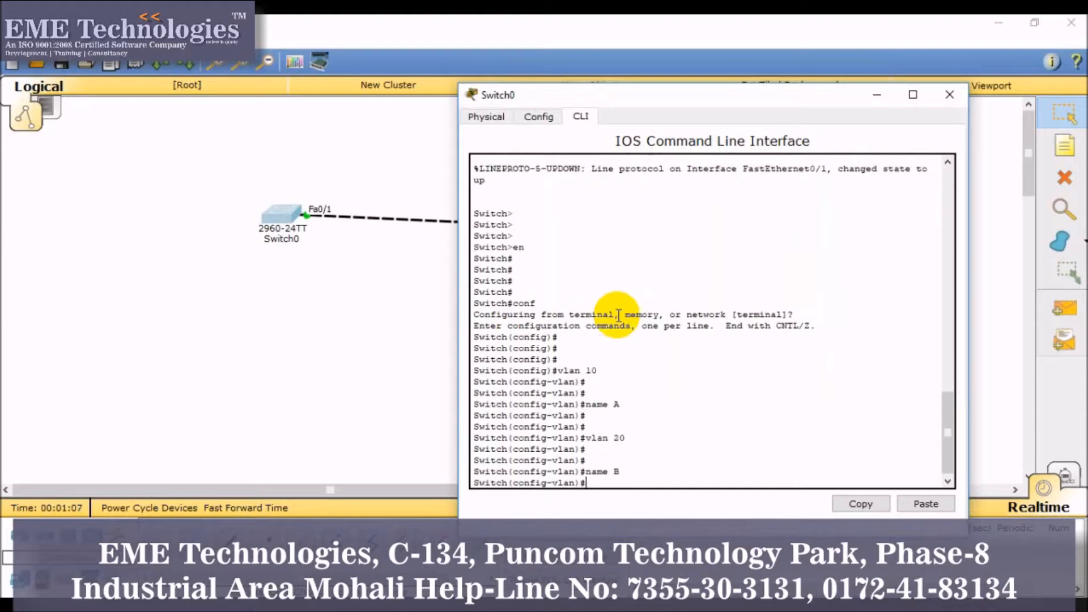
{"action": "key", "text": "Return"}
Create VLAN 30 on Switch0 and name it C
{"action": "type", "text": "vlan 30"}
{"action": "key", "text": "Return"}
{"action": "key", "text": "Return"}
{"action": "key", "text": "Return"}
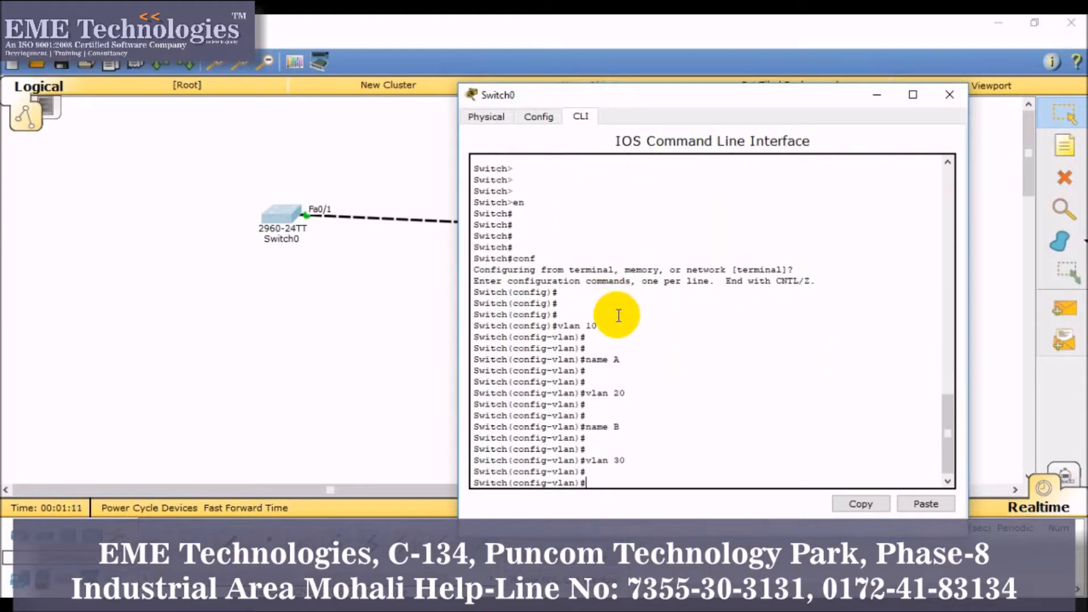
{"action": "type", "text": "nme"}
{"action": "key", "text": "BackSpace"}
{"action": "type", "text": "am"}
{"action": "key", "text": "BackSpace"}
{"action": "type", "text": "ame C"}
{"action": "key", "text": "Return"}
{"action": "key", "text": "Return"}
{"action": "key", "text": "Return"}
Create VLAN 40 on Switch0 and name it D
{"action": "type", "text": "vlan 40"}
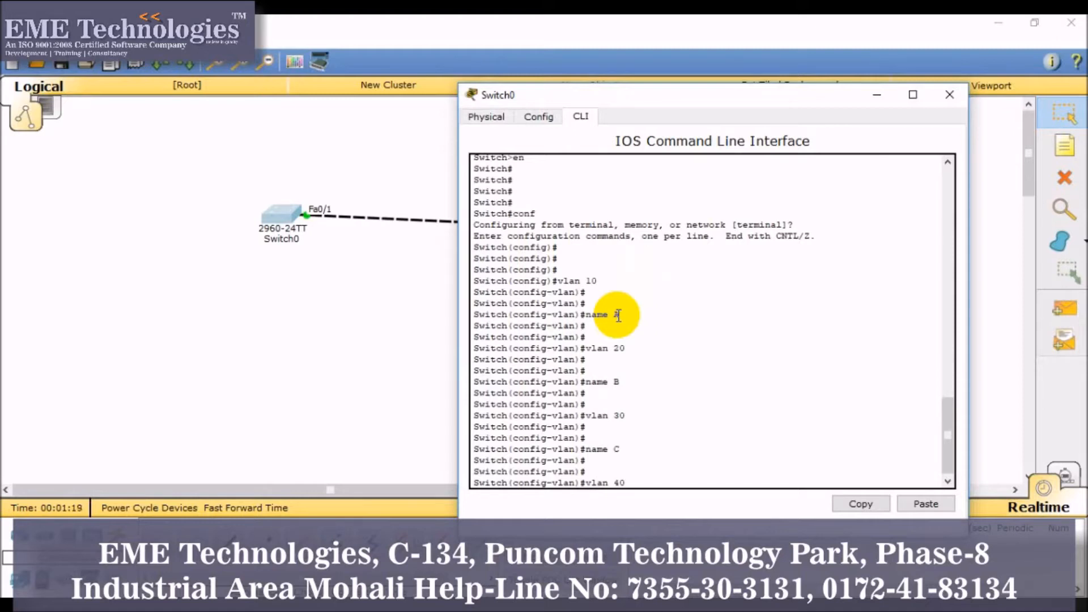
{"action": "key", "text": "Return"}
{"action": "key", "text": "Return"}
{"action": "key", "text": "Return"}
{"action": "type", "text": "name "}
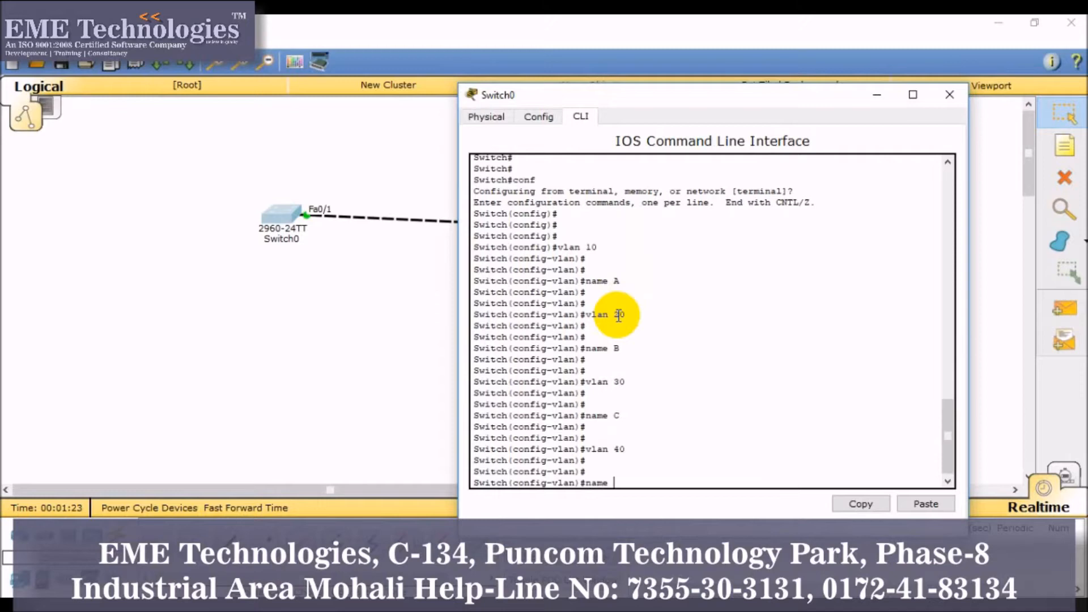
{"action": "type", "text": "D"}
{"action": "key", "text": "Return"}
{"action": "key", "text": "Return"}
{"action": "key", "text": "Return"}
{"action": "key", "text": "Return"}
Exit VLAN configuration on Switch0 to return to global configuration mode
{"action": "type", "text": "exi"}
{"action": "key", "text": "Return"}
{"action": "key", "text": "Return"}
{"action": "key", "text": "Return"}
{"action": "key", "text": "Return"}
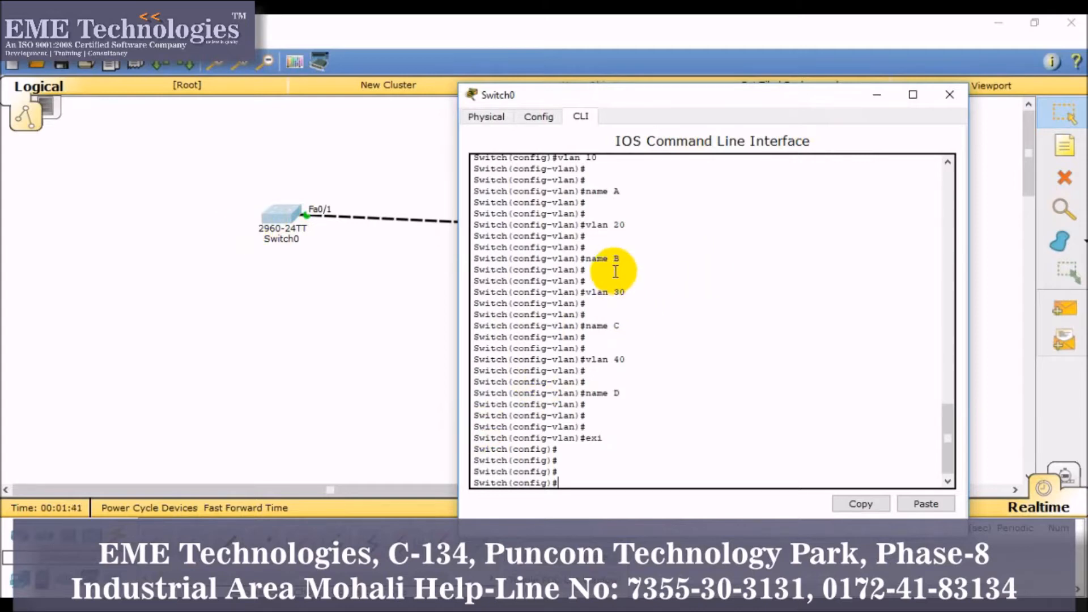
{"action": "left_click", "coordinate": [876, 96]}
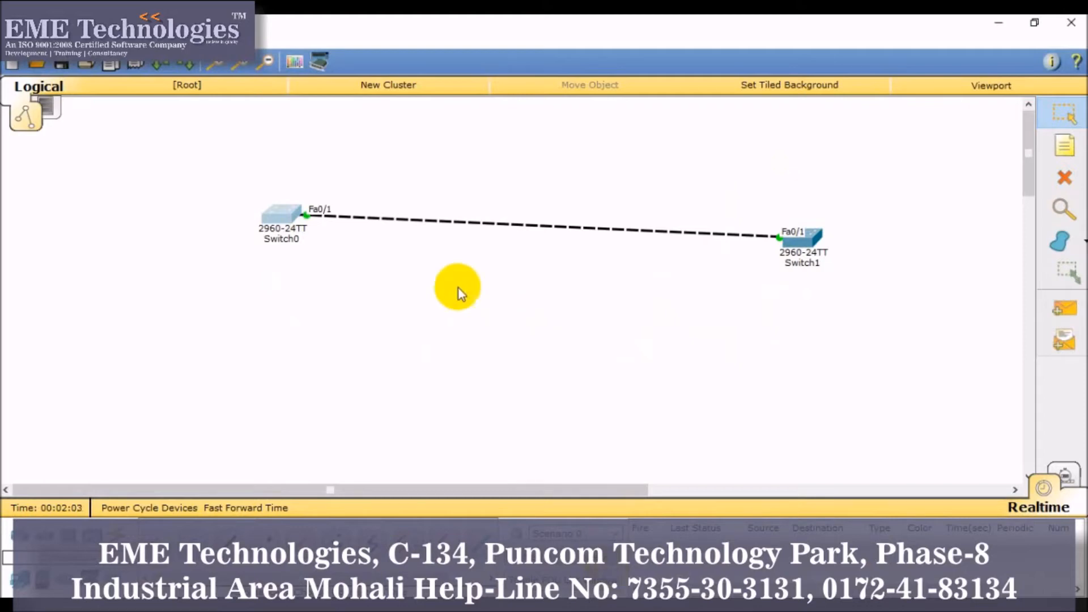
{"action": "left_click", "coordinate": [285, 211]}
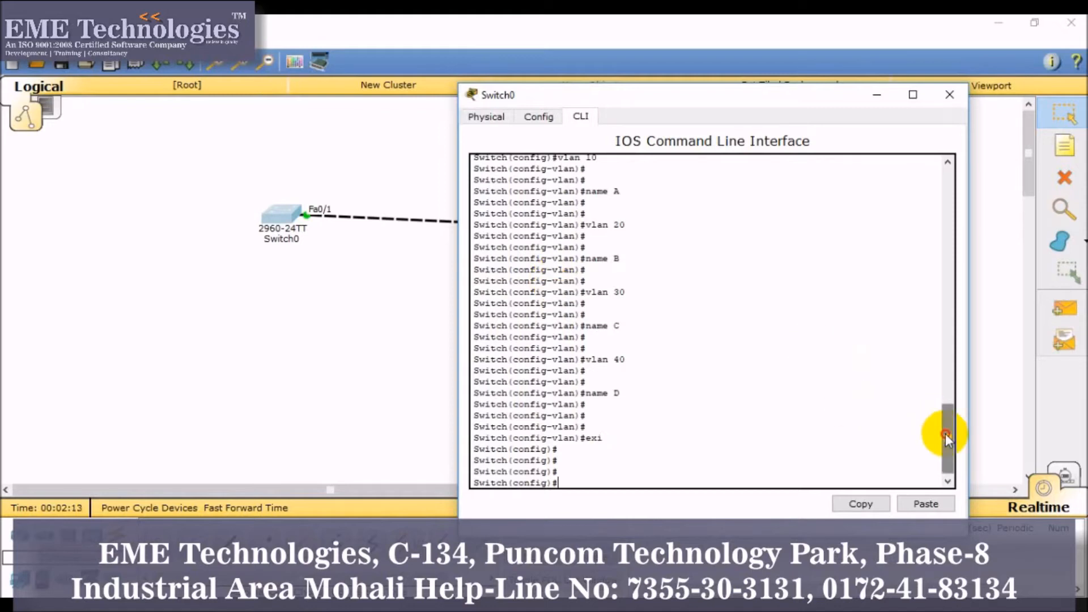
{"action": "scroll", "coordinate": [940, 433], "scroll_direction": "down", "scroll_amount": 1}
{"action": "left_click", "coordinate": [629, 455]}
{"action": "key", "text": "Return"}
{"action": "key", "text": "Return"}
{"action": "key", "text": "Return"}
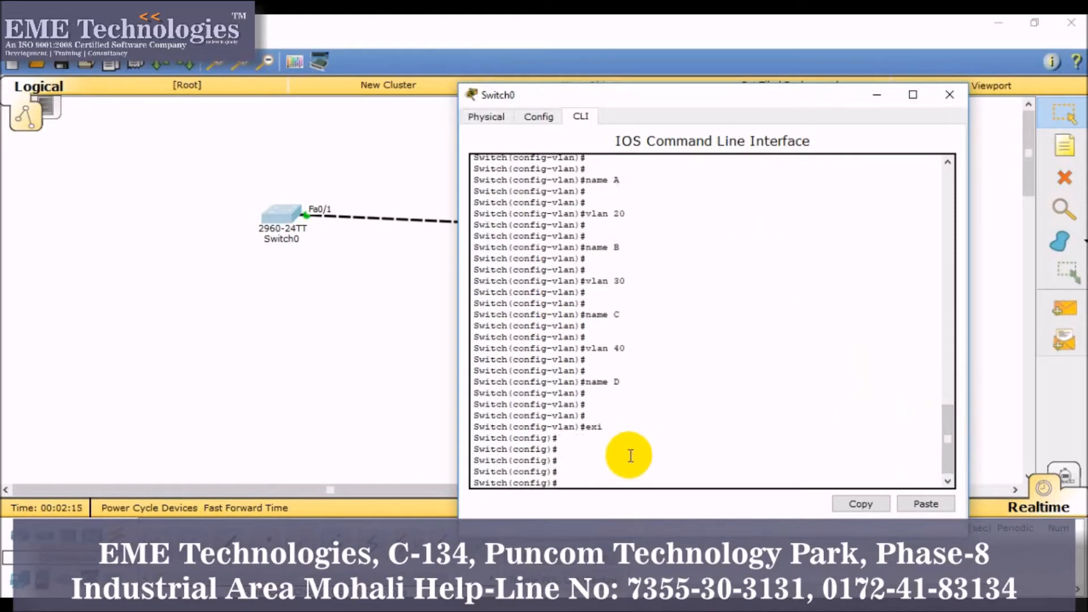
Configure interface f0/1 on Switch0 as a trunk with switchport mode trunk
{"action": "type", "text": "int f"}
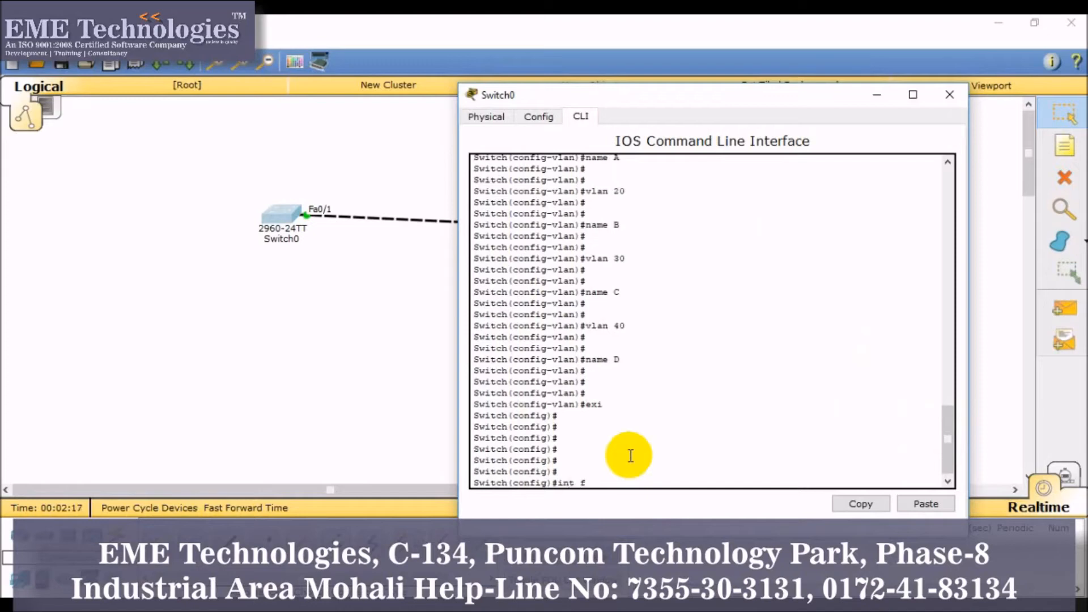
{"action": "type", "text": "0/1"}
{"action": "key", "text": "Return"}
{"action": "key", "text": "Return"}
{"action": "key", "text": "Return"}
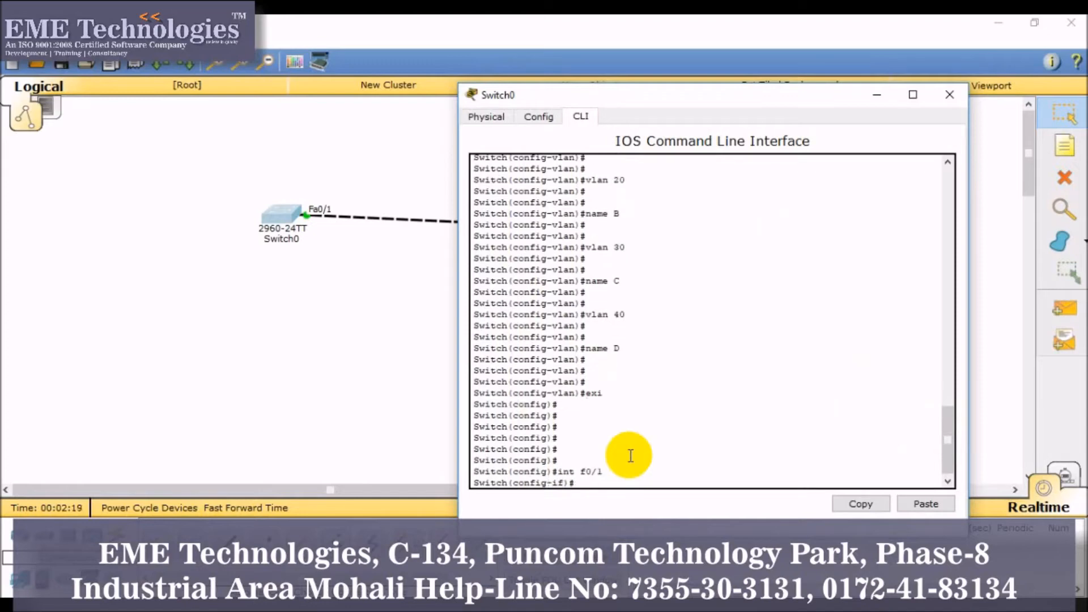
{"action": "type", "text": "sw"}
{"action": "key", "text": "Tab"}
{"action": "type", "text": "mo"}
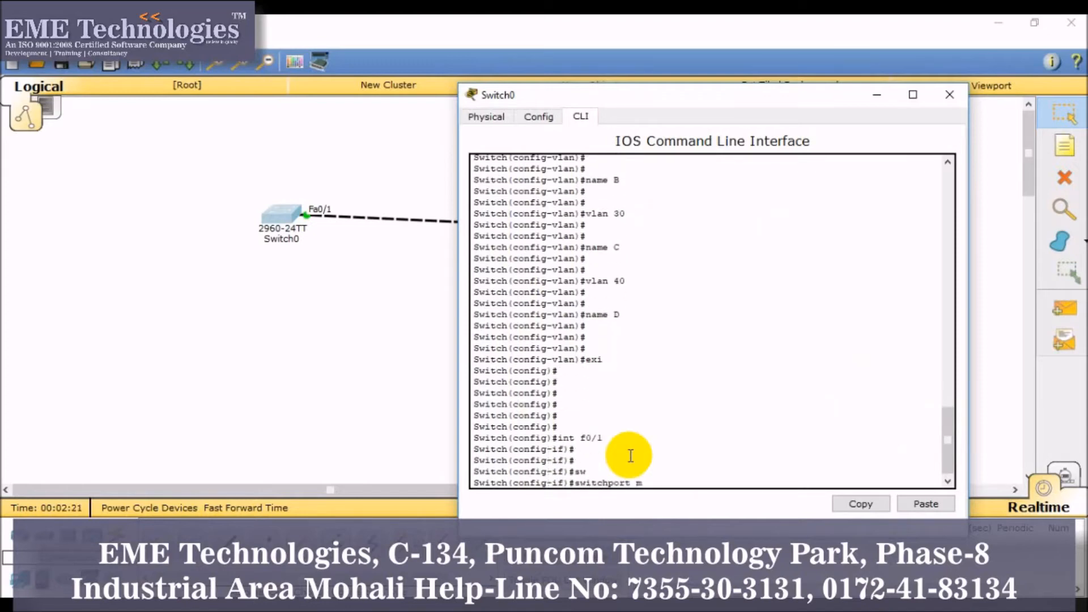
{"action": "key", "text": "Tab"}
{"action": "type", "text": "tr"}
{"action": "key", "text": "Tab"}
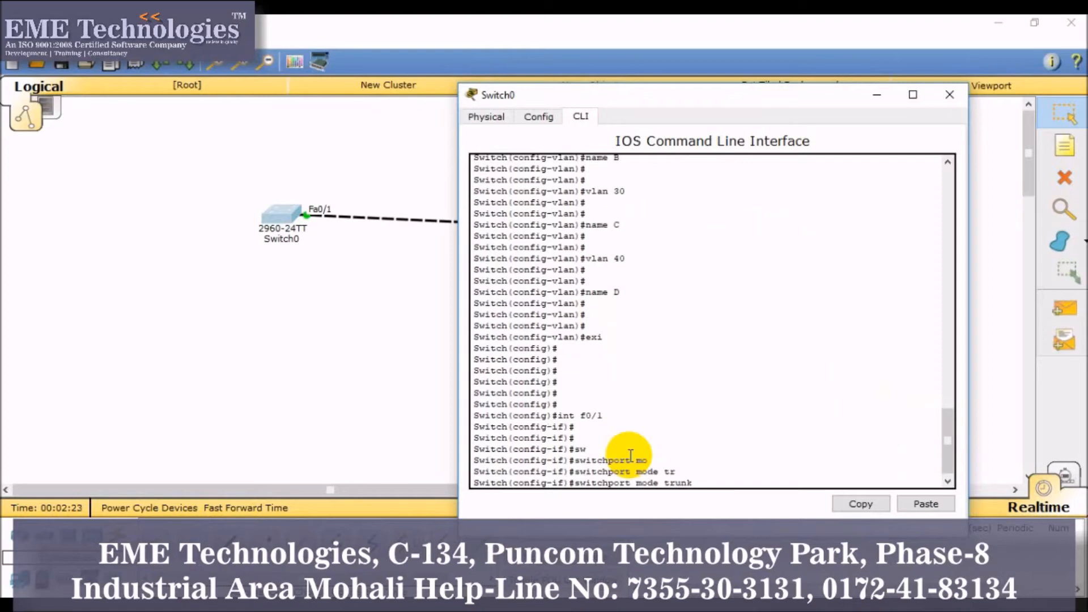
{"action": "key", "text": "Return"}
{"action": "key", "text": "Return"}
{"action": "key", "text": "Return"}
{"action": "key", "text": "Return"}
Exit interface configuration on Switch0 to return to global configuration mode
{"action": "type", "text": "exi"}
{"action": "key", "text": "BackSpace"}
{"action": "key", "text": "BackSpace"}
{"action": "key", "text": "Return"}
{"action": "key", "text": "Return"}
{"action": "key", "text": "Return"}
{"action": "key", "text": "Return"}
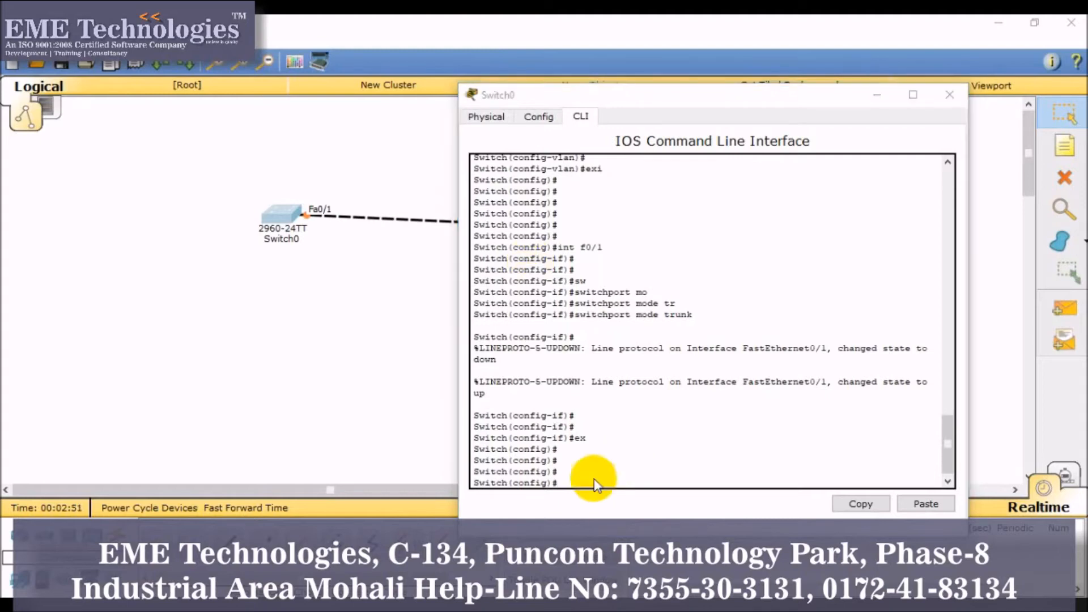
Set the VTP domain of Switch0 to eme
{"action": "left_click", "coordinate": [584, 471]}
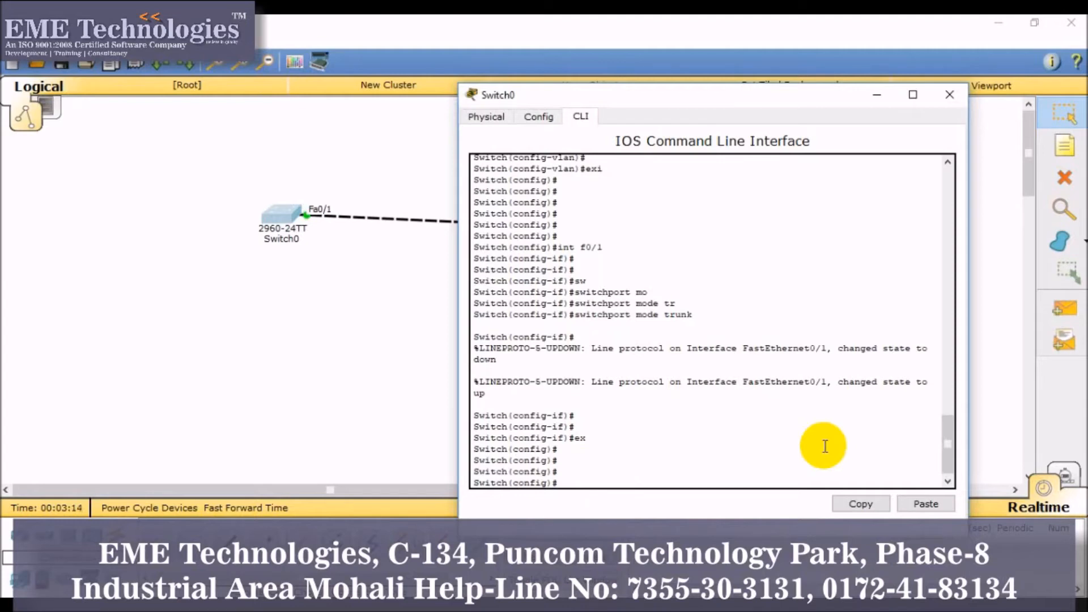
{"action": "type", "text": "vtp"}
{"action": "key", "text": "Tab"}
{"action": "type", "text": "d"}
{"action": "key", "text": "Tab"}
{"action": "type", "text": "eme"}
{"action": "key", "text": "Return"}
{"action": "key", "text": "Return"}
{"action": "key", "text": "Return"}
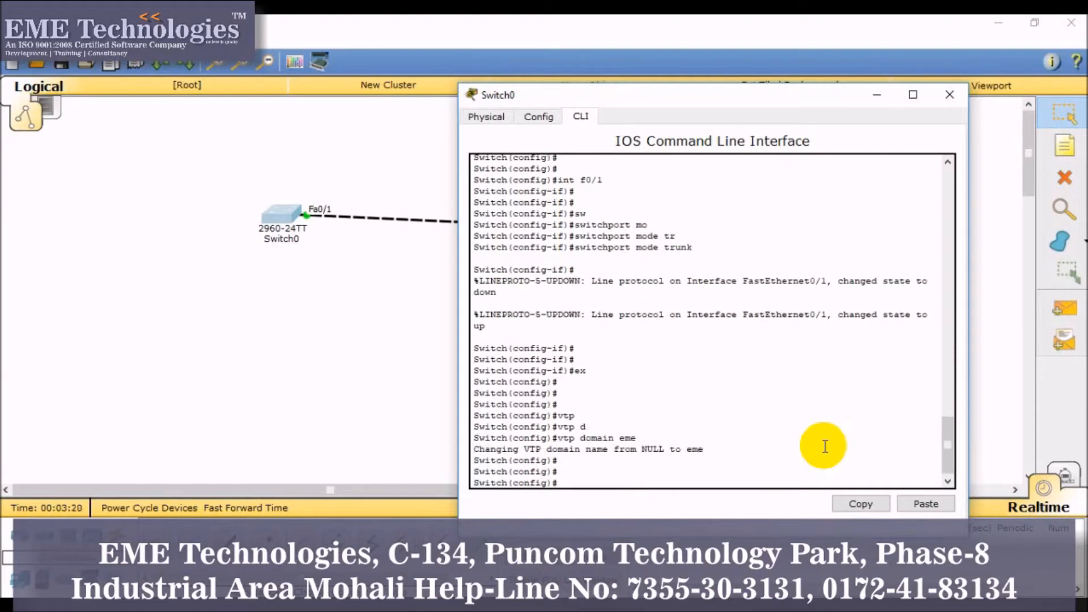
Set the VTP mode of Switch0 to server
{"action": "type", "text": "vtp mo"}
{"action": "key", "text": "Tab"}
{"action": "type", "text": "se"}
{"action": "key", "text": "Tab"}
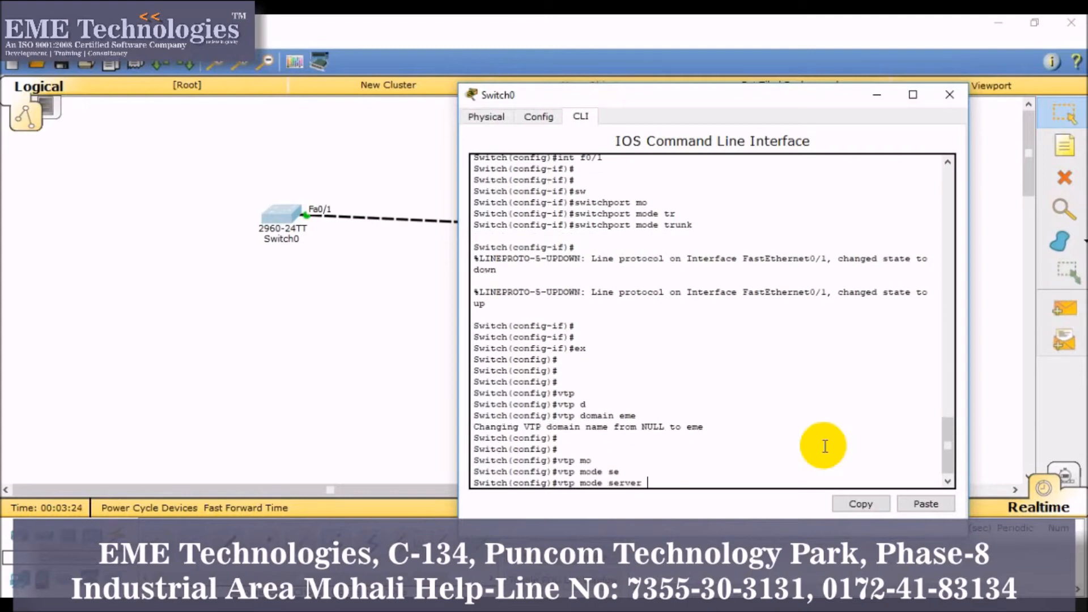
{"action": "key", "text": "Return"}
{"action": "key", "text": "Return"}
{"action": "key", "text": "Return"}
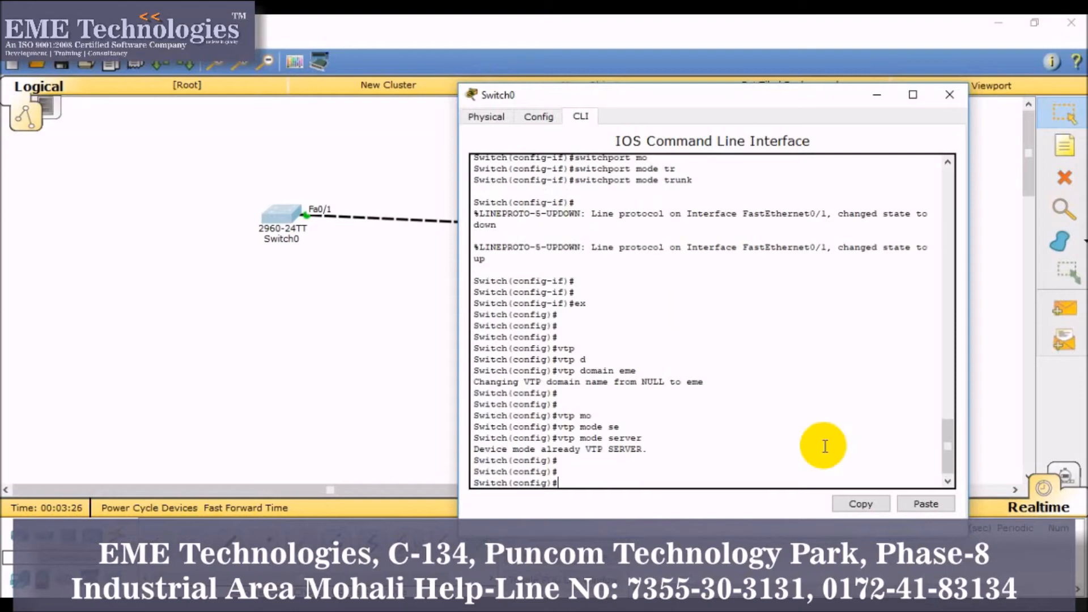
Exit global configuration mode on Switch0 and close its device window
{"action": "type", "text": "exi"}
{"action": "key", "text": "Return"}
{"action": "key", "text": "Return"}
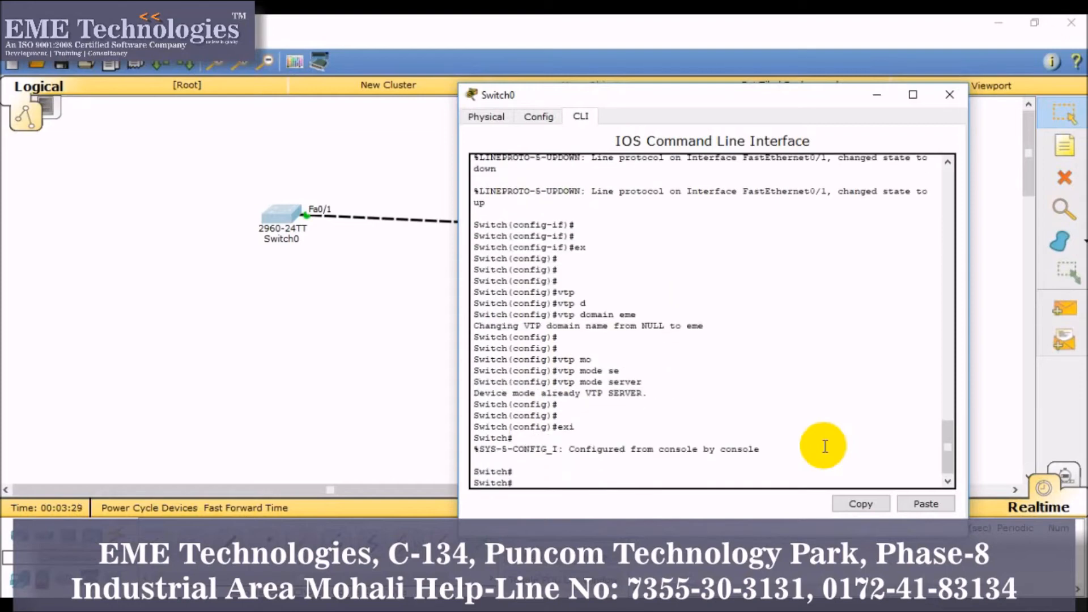
{"action": "left_click", "coordinate": [947, 97]}
Open the command-line interface of Switch1 and enter privileged EXEC mode with en
{"action": "left_click", "coordinate": [803, 246]}
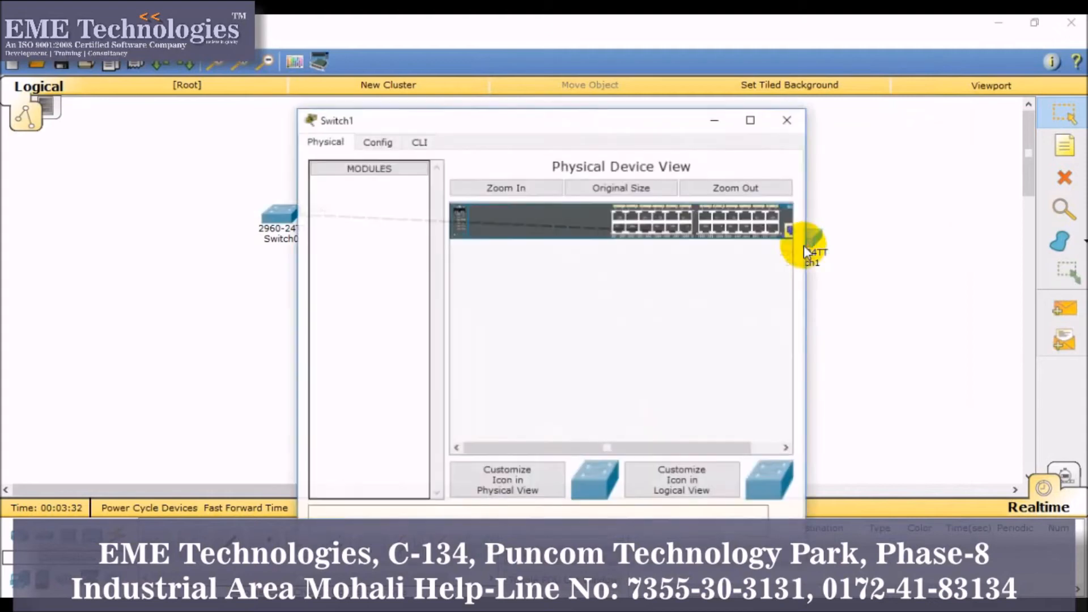
{"action": "left_click", "coordinate": [419, 142]}
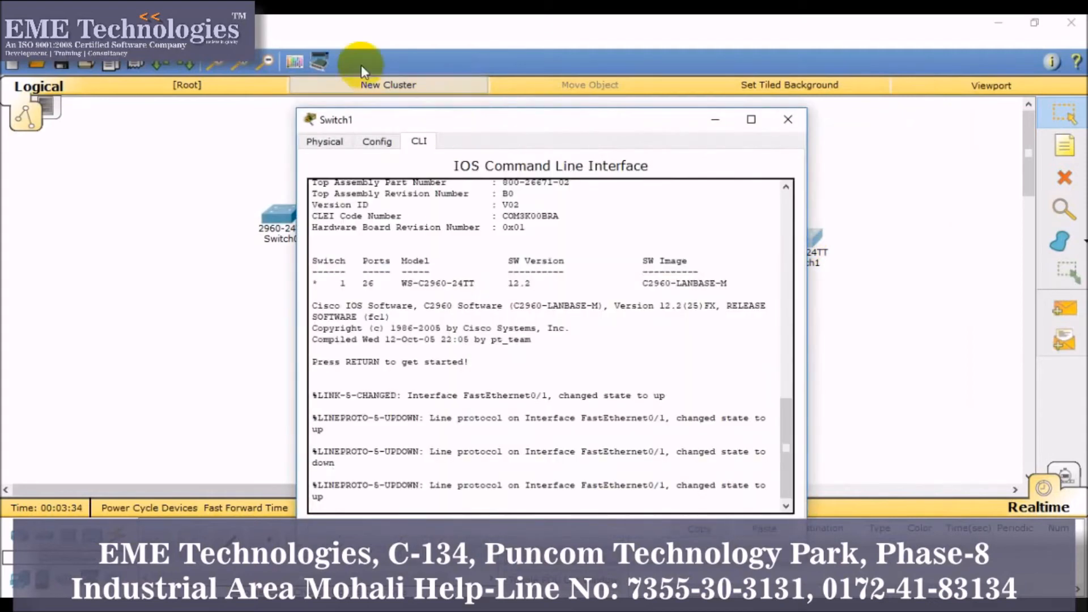
{"action": "left_click_drag", "start_coordinate": [397, 119], "coordinate": [321, 66]}
{"action": "key", "text": "Return"}
{"action": "key", "text": "Return"}
{"action": "key", "text": "Return"}
{"action": "key", "text": "Return"}
{"action": "type", "text": "en"}
{"action": "key", "text": "Return"}
{"action": "key", "text": "Return"}
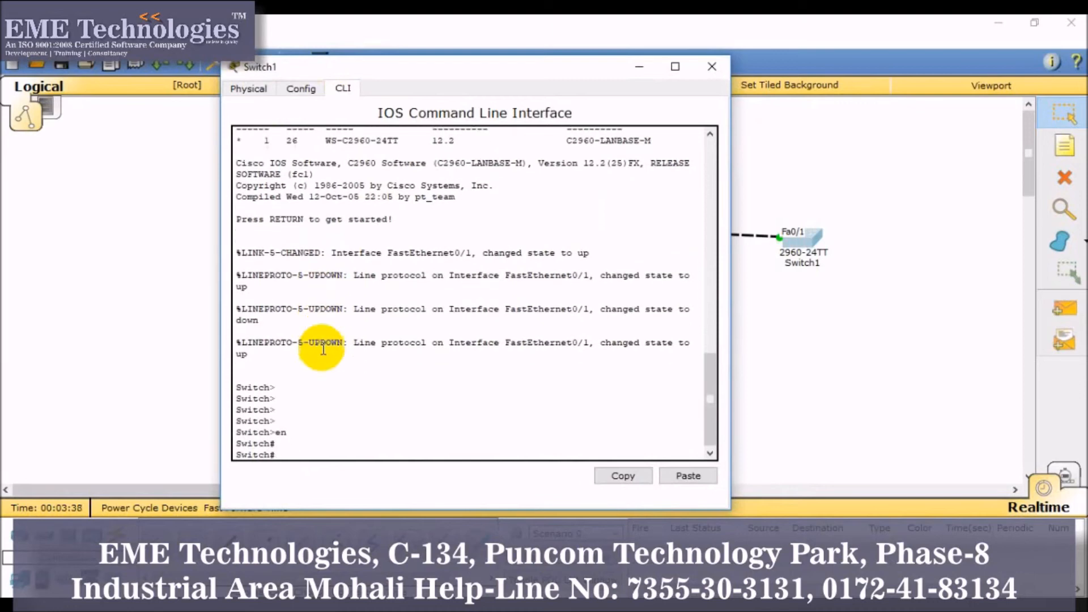
{"action": "key", "text": "Return"}
{"action": "key", "text": "Return"}
Enter global configuration mode on Switch1 with conf t
{"action": "type", "text": "conft"}
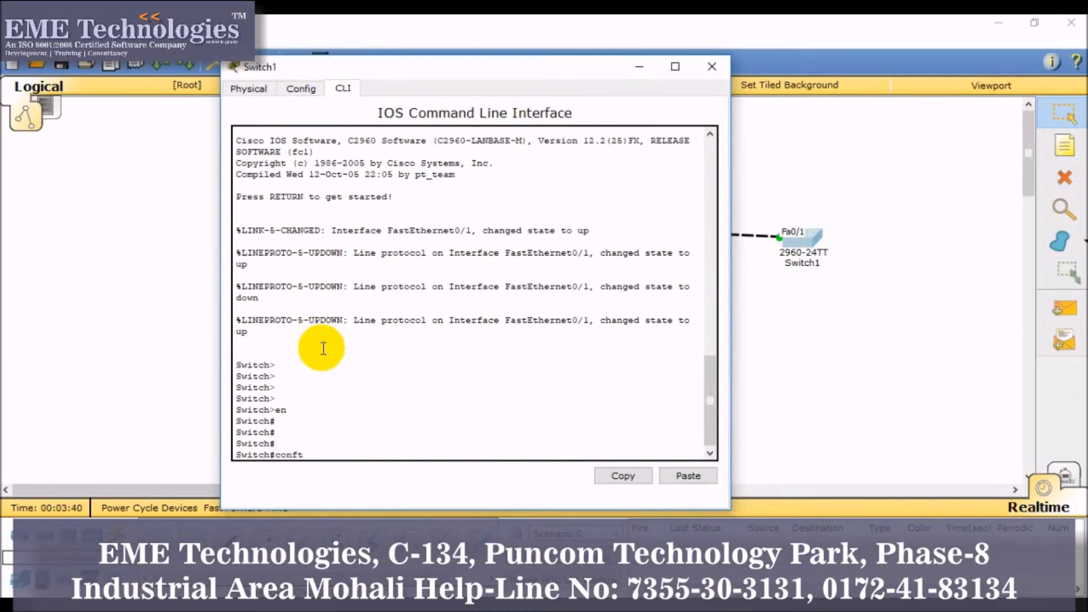
{"action": "key", "text": "Return"}
{"action": "key", "text": "Up"}
{"action": "key", "text": "Left"}
{"action": "key", "text": "Return"}
{"action": "key", "text": "Return"}
{"action": "key", "text": "Return"}
{"action": "key", "text": "Return"}
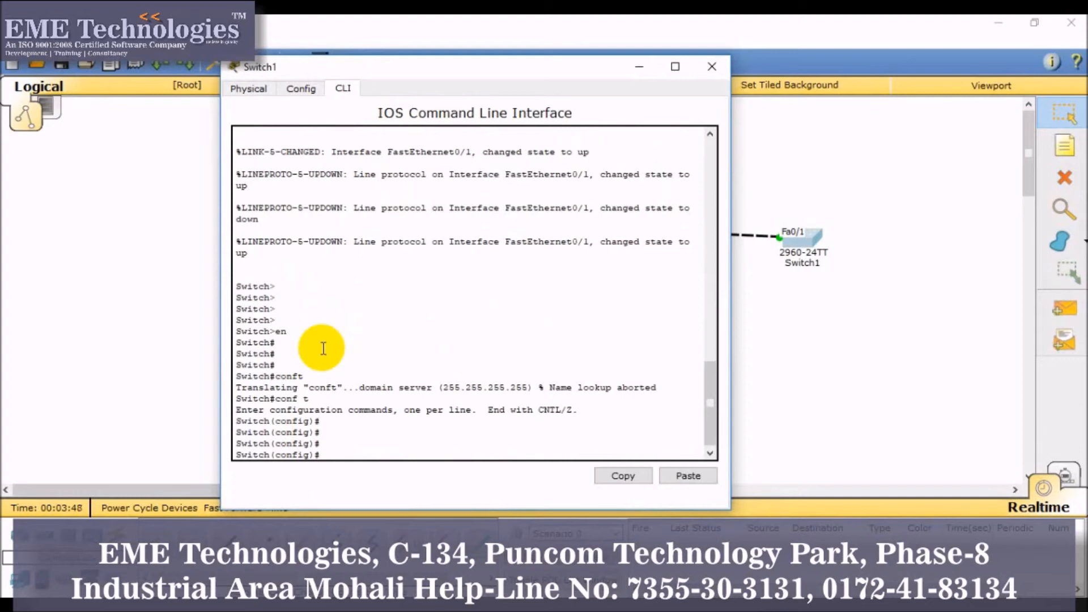
Set the VTP domain of Switch1 to eme
{"action": "type", "text": "vtp"}
{"action": "key", "text": "Tab"}
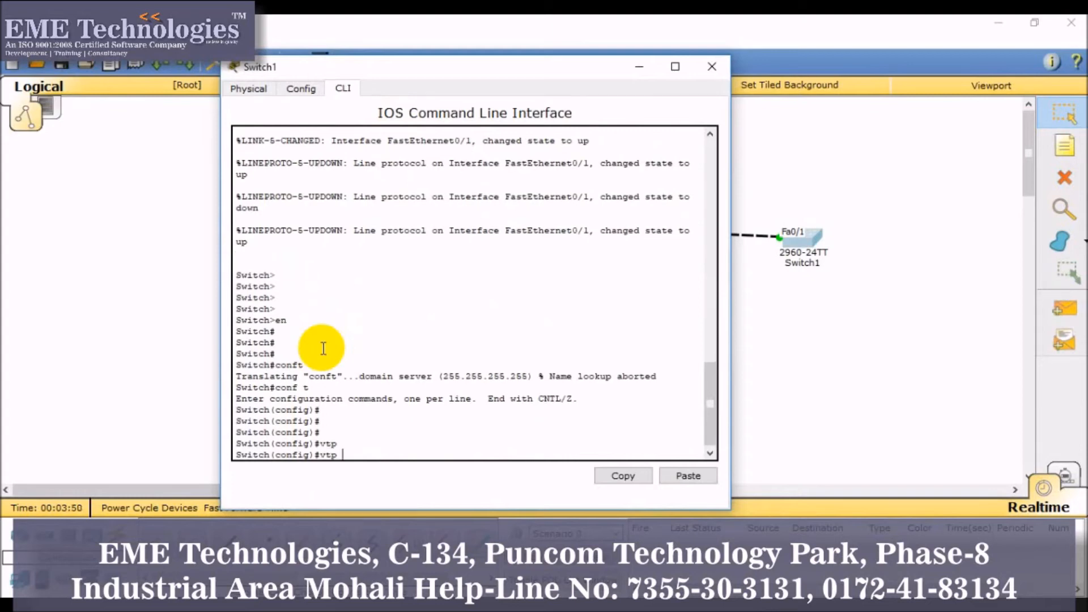
{"action": "type", "text": "d"}
{"action": "key", "text": "Tab"}
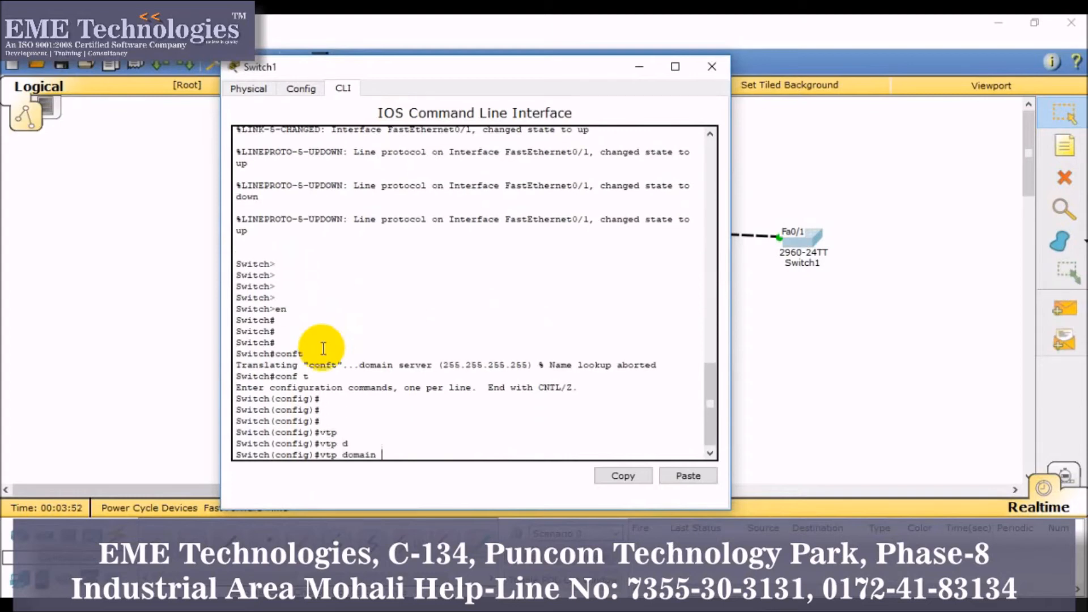
{"action": "type", "text": "eme"}
{"action": "key", "text": "Return"}
{"action": "key", "text": "Return"}
{"action": "key", "text": "Return"}
Leave global configuration mode on Switch1 and re-enter it with conf t
{"action": "type", "text": "exi"}
{"action": "key", "text": "Return"}
{"action": "key", "text": "Return"}
{"action": "key", "text": "Return"}
{"action": "key", "text": "Return"}
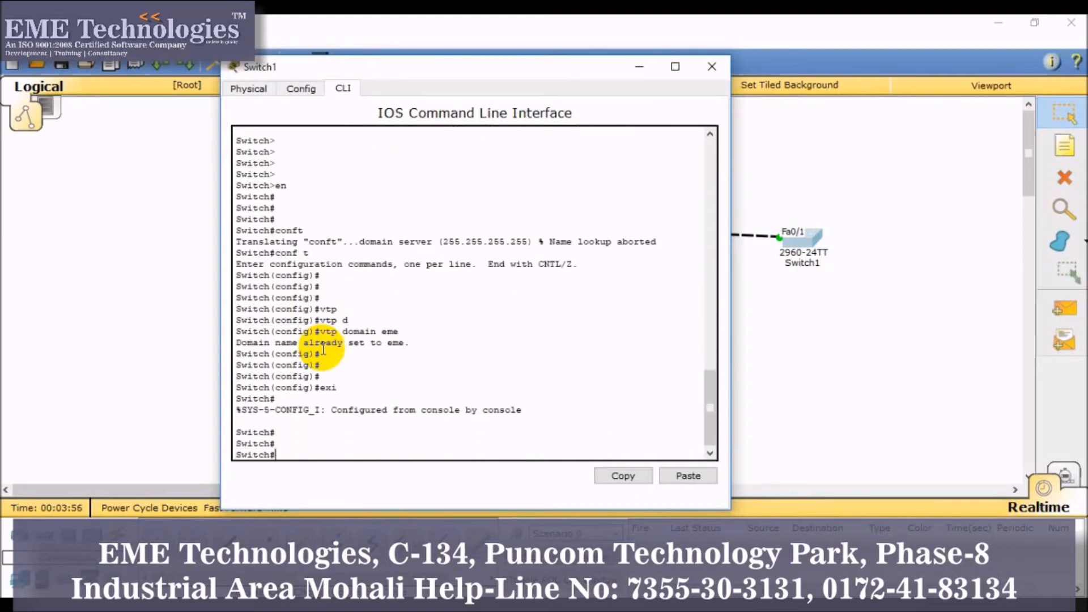
{"action": "type", "text": "conft"}
{"action": "key", "text": "Return"}
{"action": "type", "text": "conf t"}
{"action": "key", "text": "Return"}
{"action": "key", "text": "Return"}
{"action": "key", "text": "Return"}
{"action": "key", "text": "Return"}
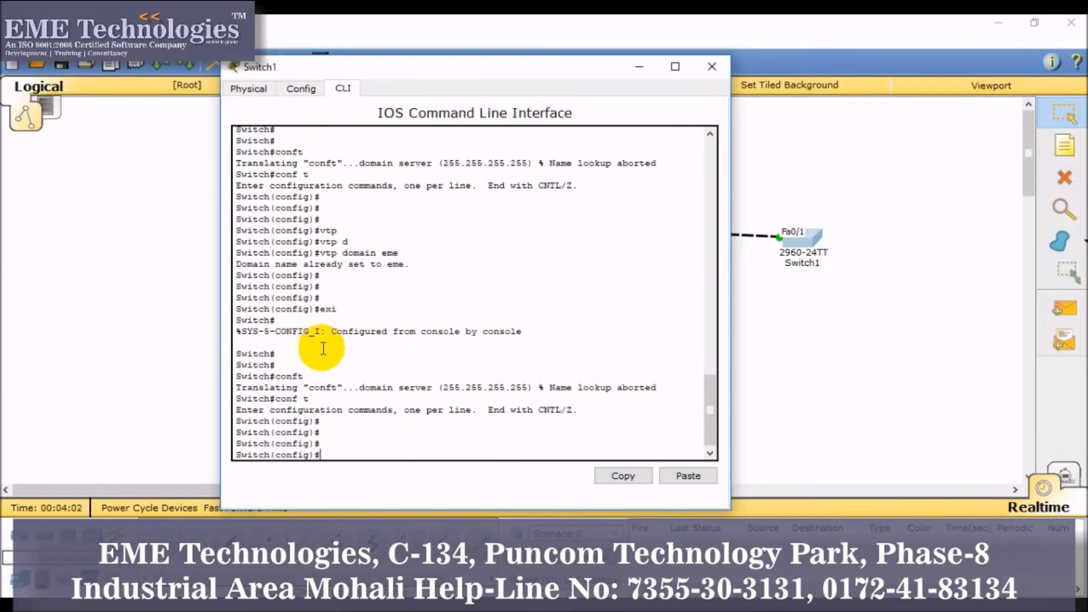
Set the VTP mode of Switch1 to client with vtp mode client
{"action": "type", "text": "vtp"}
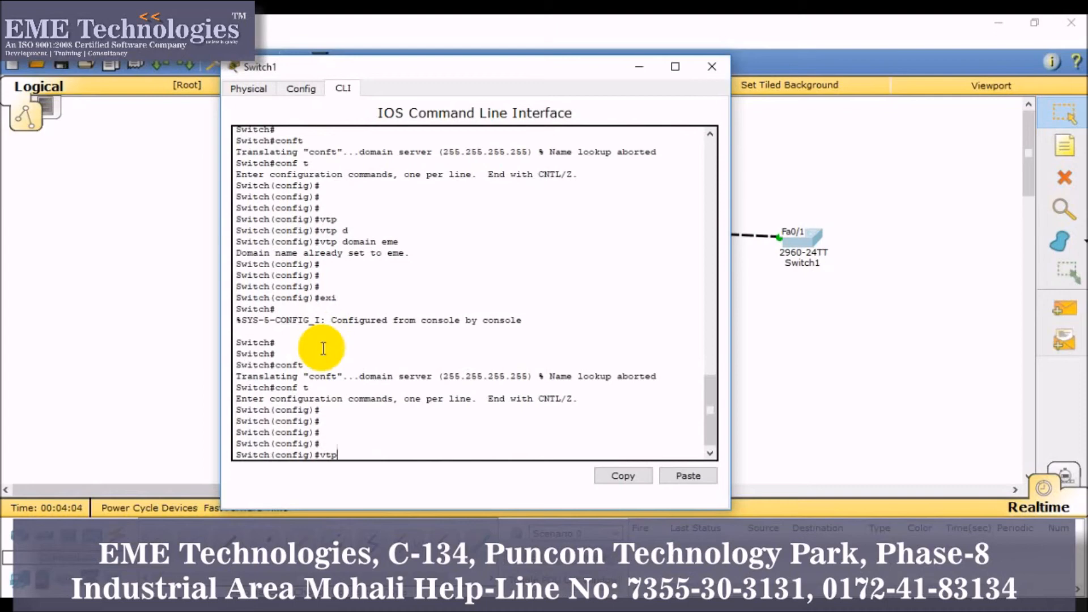
{"action": "type", "text": " m"}
{"action": "key", "text": "Tab"}
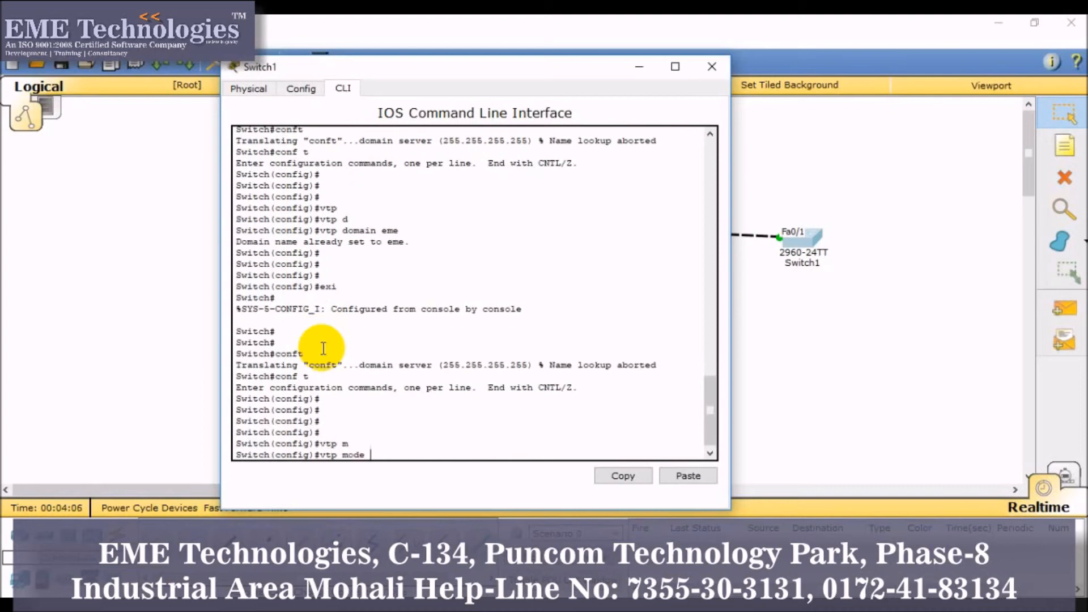
{"action": "type", "text": "c"}
{"action": "key", "text": "Tab"}
{"action": "key", "text": "Return"}
{"action": "key", "text": "Return"}
{"action": "key", "text": "Return"}
{"action": "key", "text": "Return"}
Leave global configuration mode on Switch1 with exi and close its window
{"action": "type", "text": "exi"}
{"action": "key", "text": "Return"}
{"action": "key", "text": "Return"}
{"action": "key", "text": "Return"}
{"action": "key", "text": "Return"}
{"action": "key", "text": "Return"}
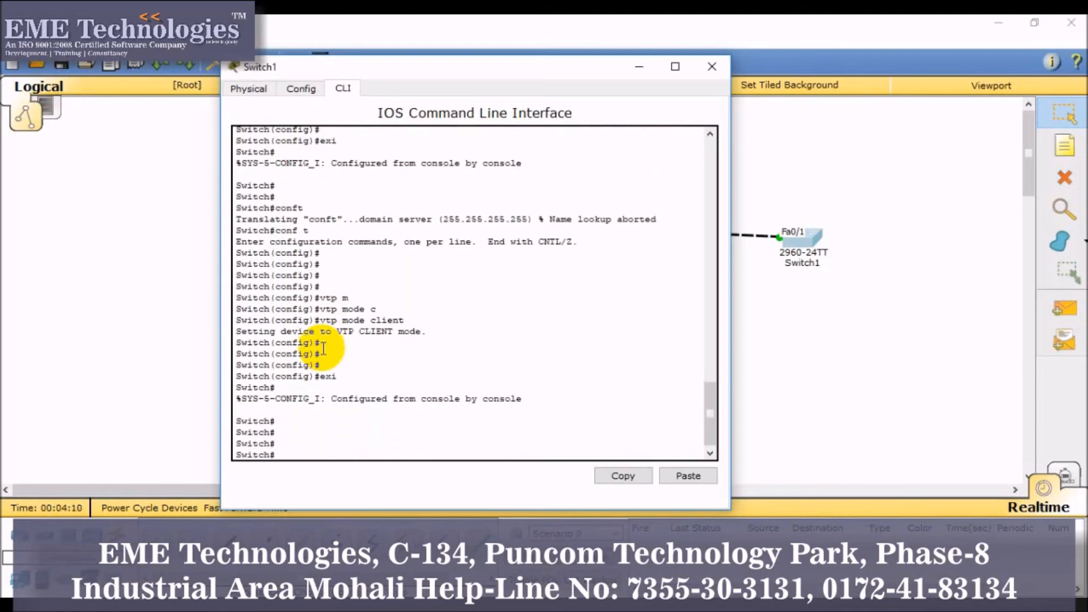
{"action": "left_click", "coordinate": [704, 69]}
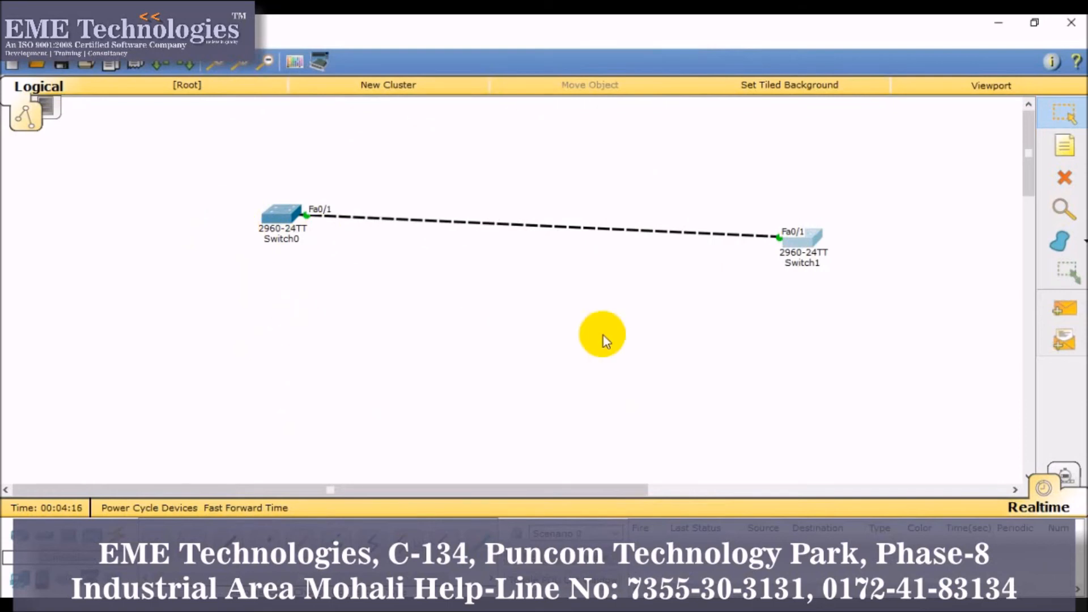
Reopen the Switch1 command line, display its VLAN table with sh vlan to check VTP propagation, and close the window
{"action": "left_click", "coordinate": [821, 239]}
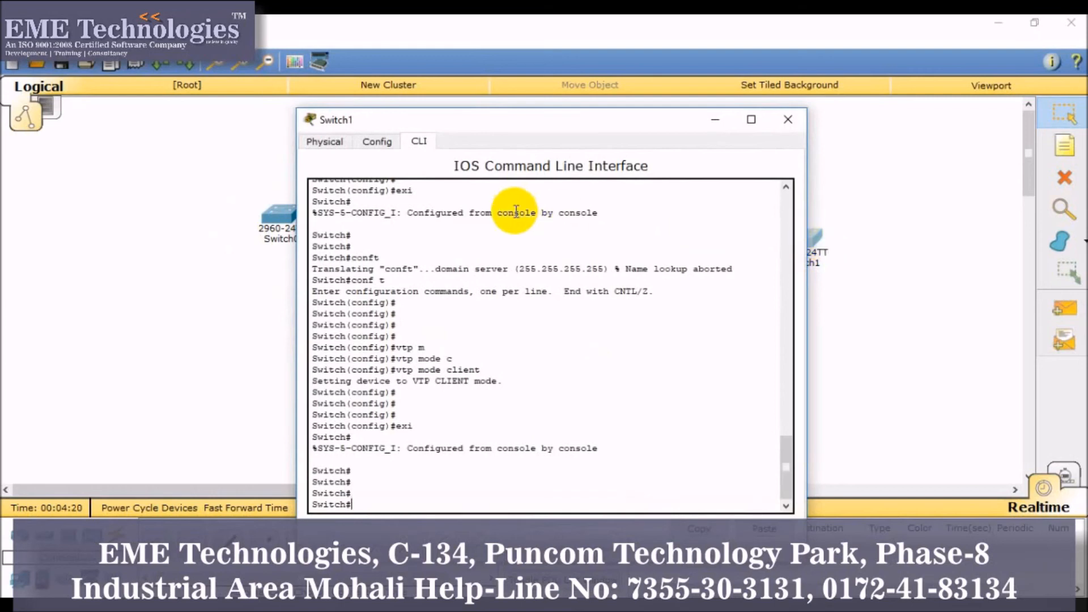
{"action": "left_click_drag", "start_coordinate": [566, 123], "coordinate": [508, 116]}
{"action": "key", "text": "Return"}
{"action": "key", "text": "Return"}
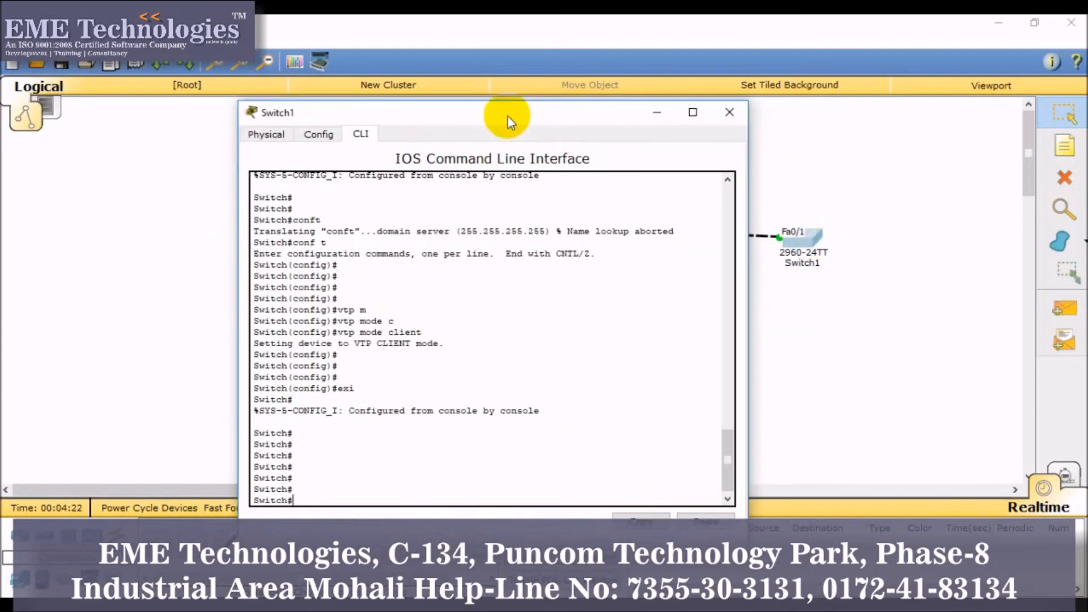
{"action": "type", "text": "sh vlan"}
{"action": "key", "text": "Return"}
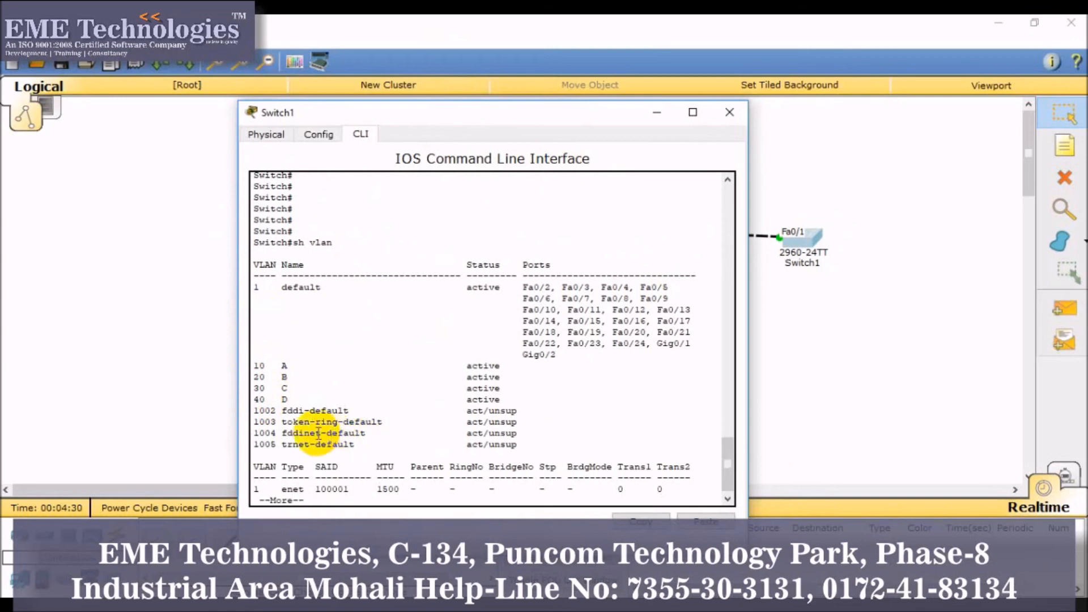
{"action": "left_click", "coordinate": [728, 115]}
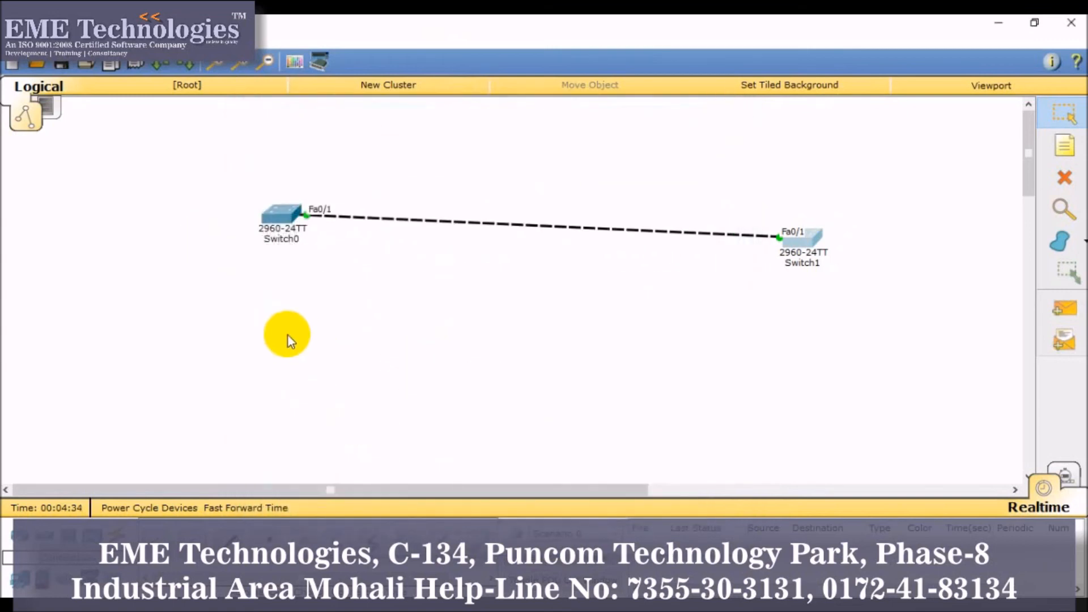